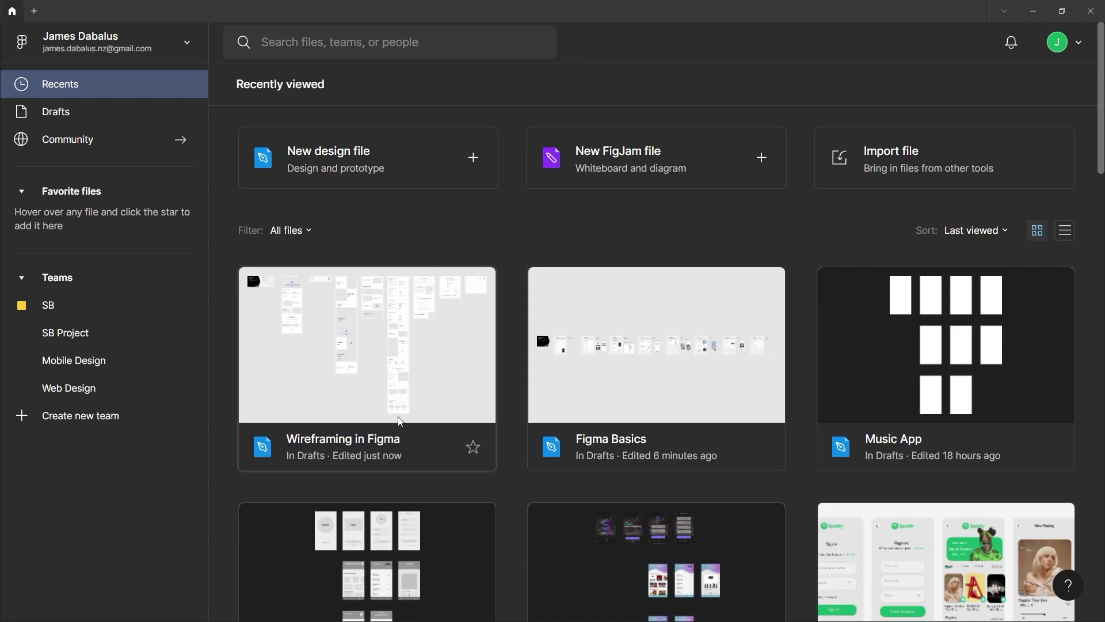
- Open the Wireframing in Figma template file
double_click(400, 403)
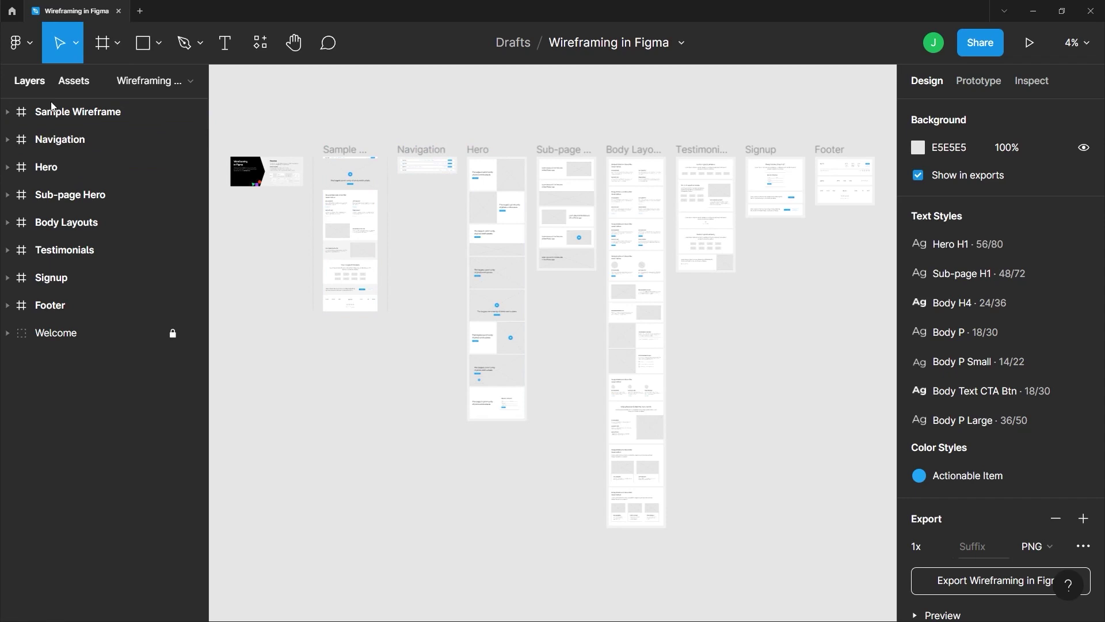
- Zoom to fit the Navigation frame, then the full 1840 × 8120 Hero frame
double_click(24, 147)
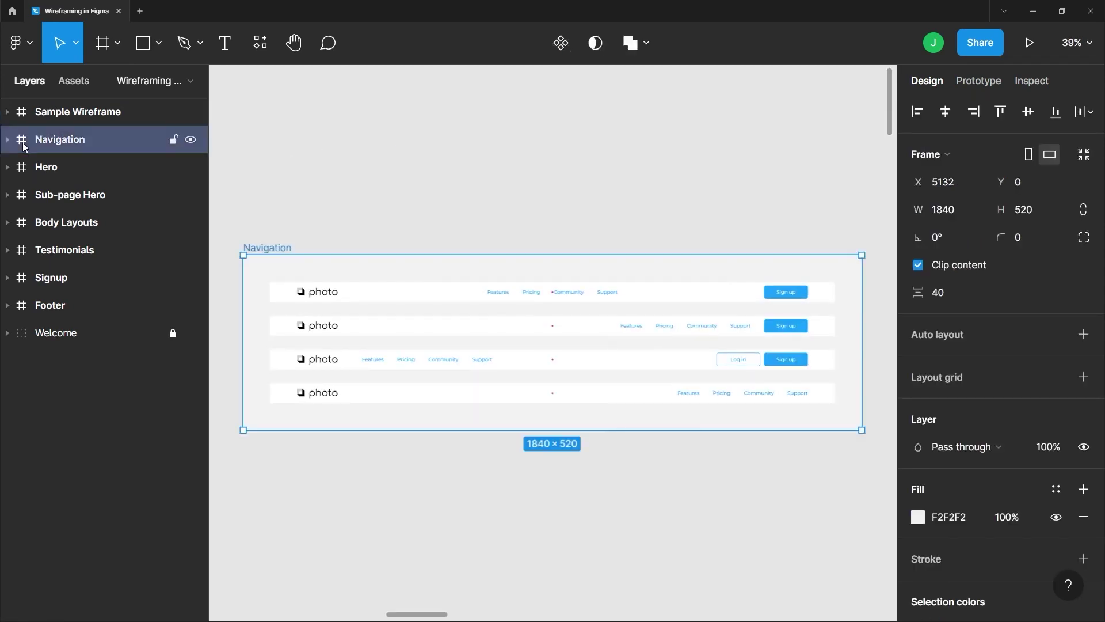
double_click(24, 172)
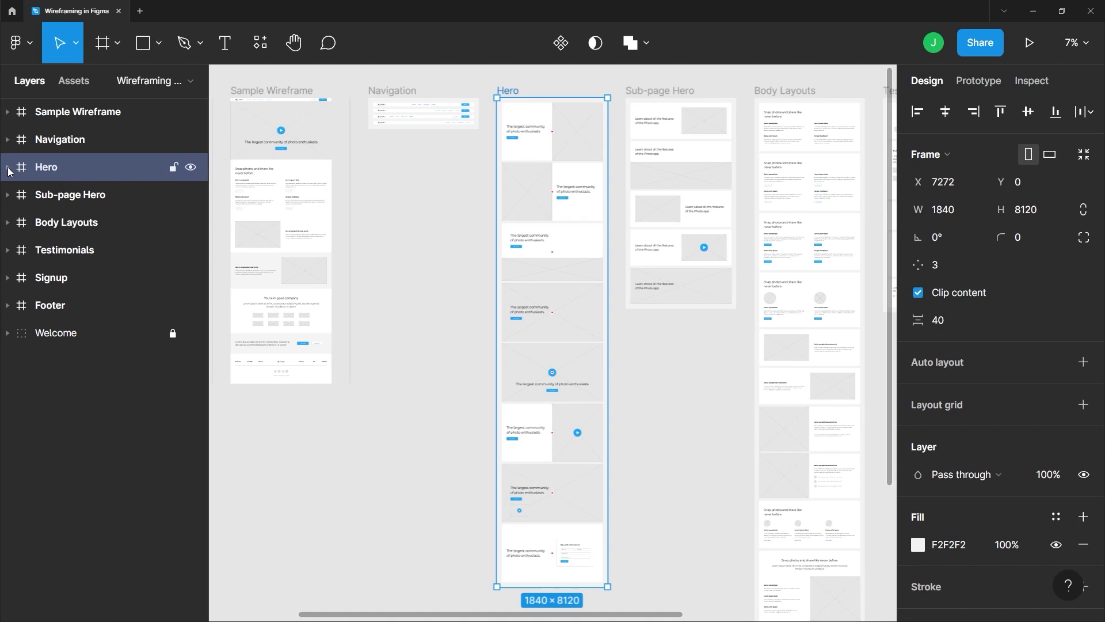
- Expand Hero and Hero C, then select the heading text, Button and Rectangle layers in turn
left_click(8, 168)
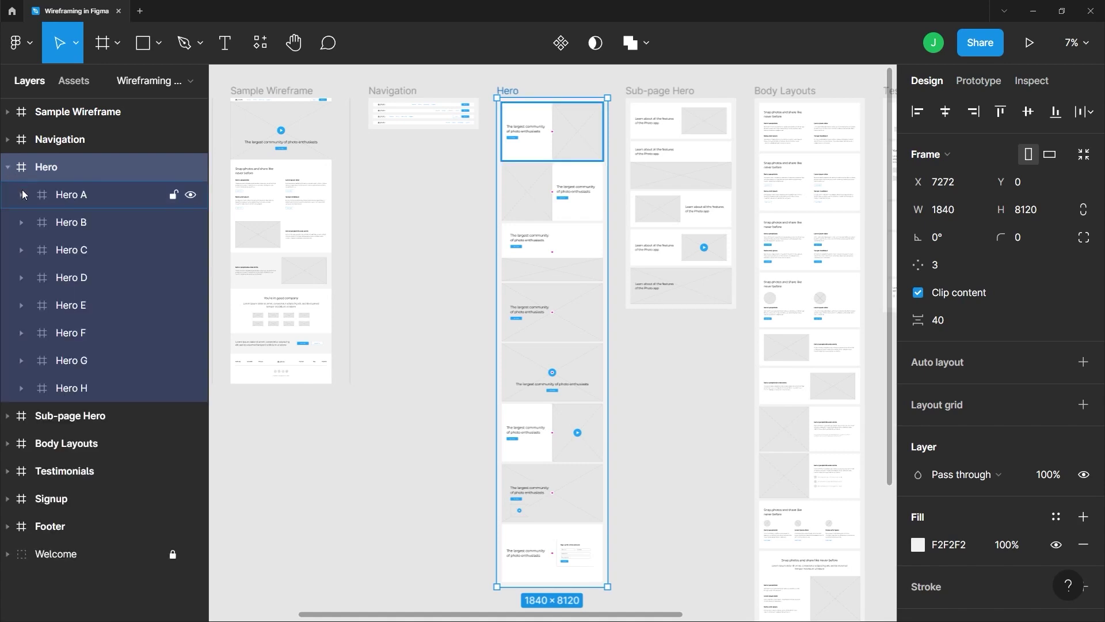
left_click(21, 249)
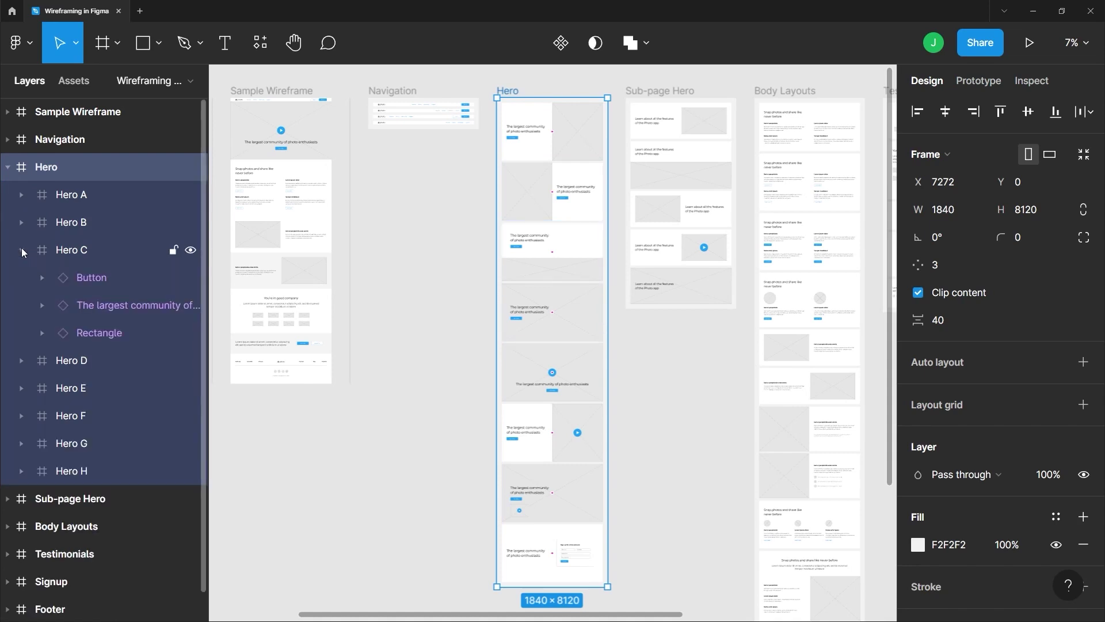
left_click(109, 310)
left_click(105, 282)
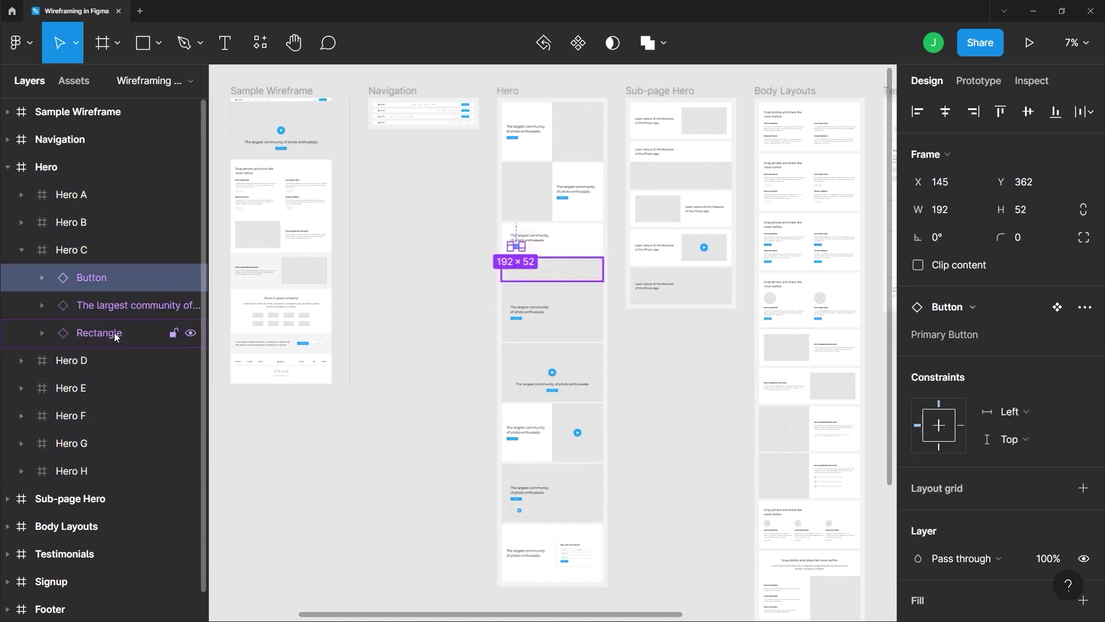
left_click(108, 332)
left_click(101, 303)
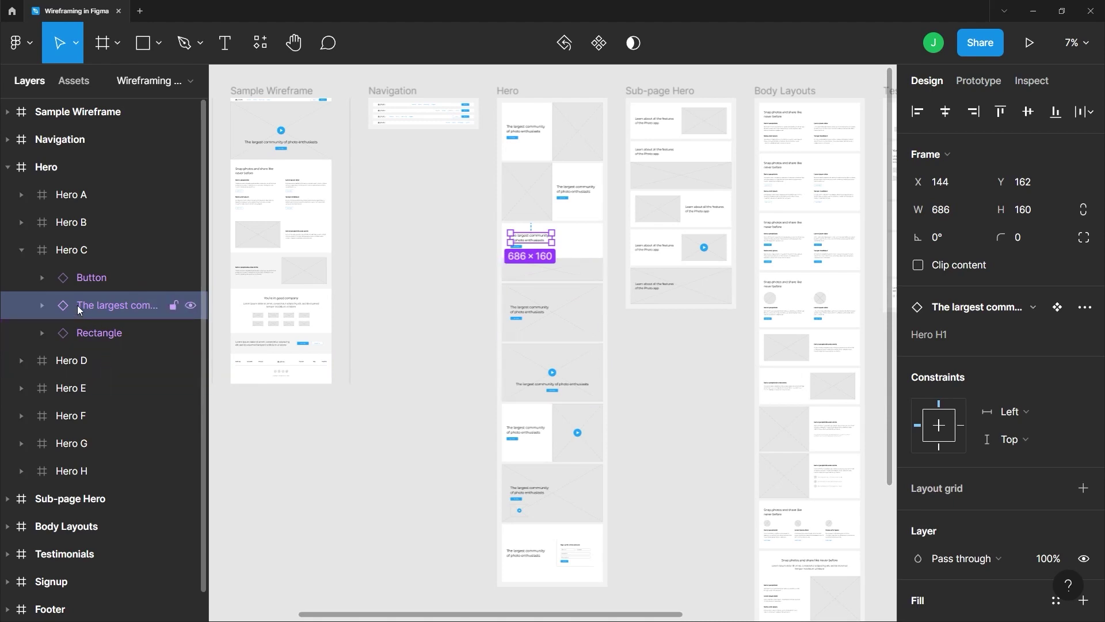
- Lock the Hero C heading text and confirm clicks on the canvas select only the Hero C frame
left_click(173, 307)
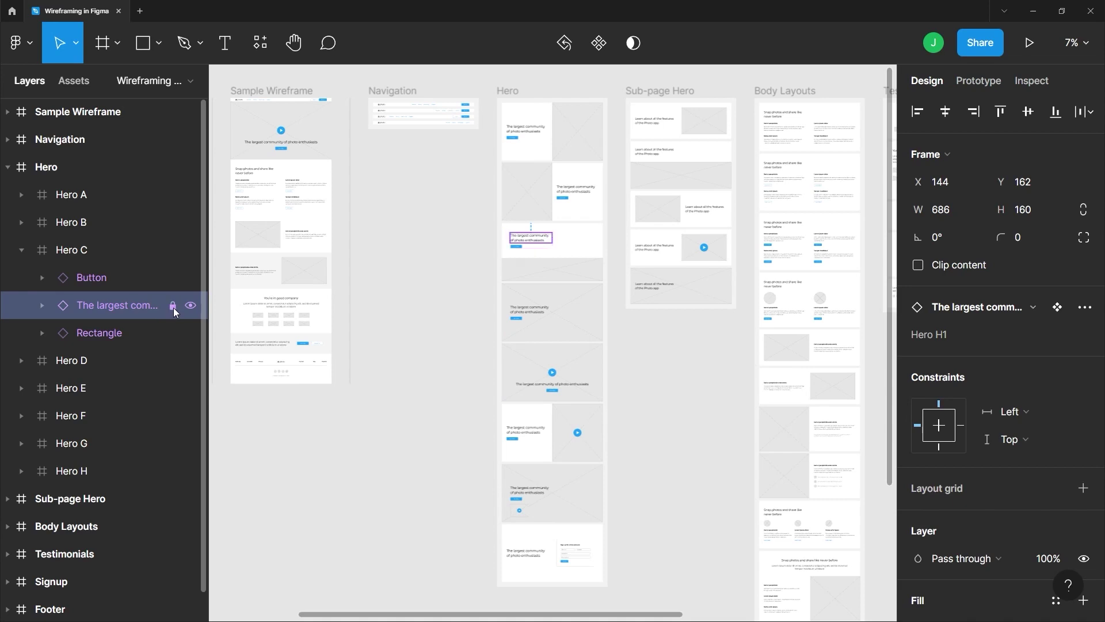
left_click(528, 241)
left_click(450, 244)
left_click(532, 241)
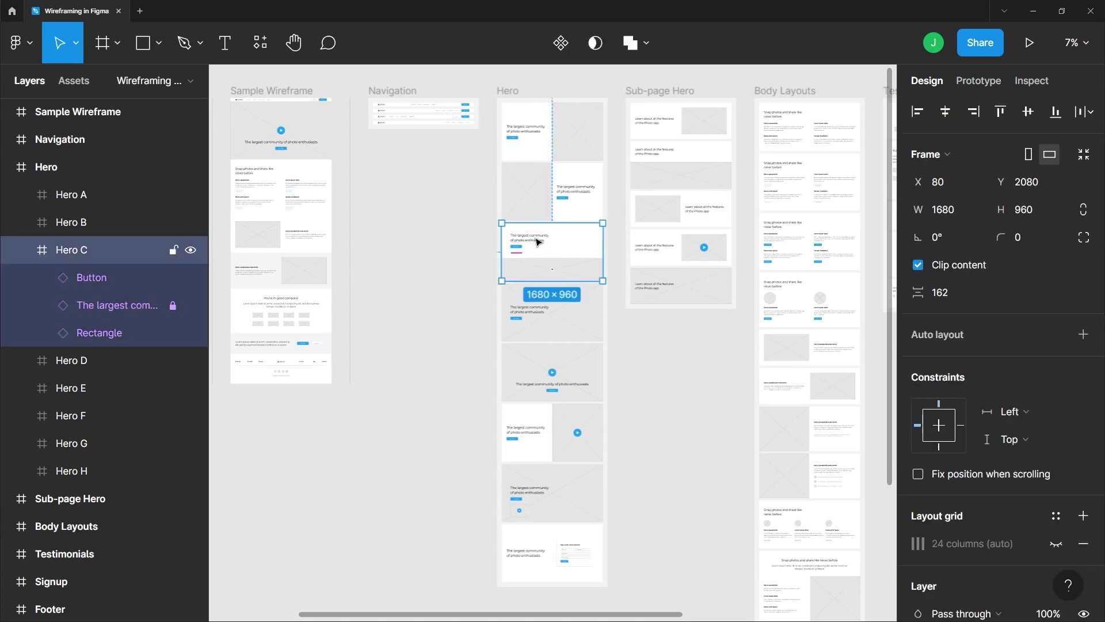
scroll(531, 242, "up", 5)
left_click(409, 251)
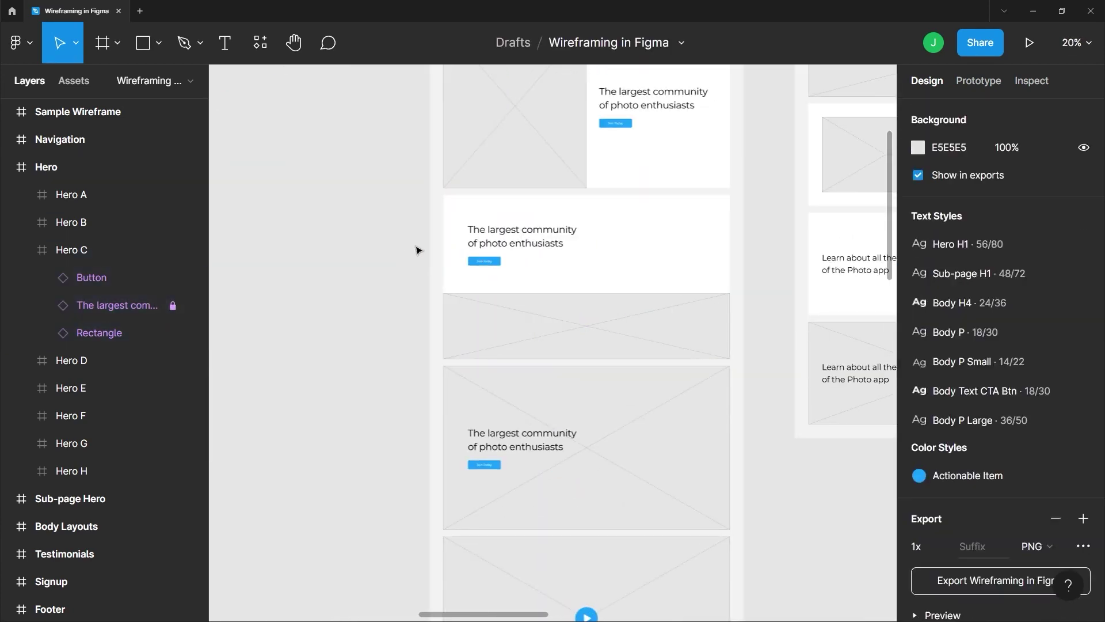
left_click(512, 245)
left_click(384, 259)
- Unlock the heading text, then hide it and make it visible again
left_click(174, 308)
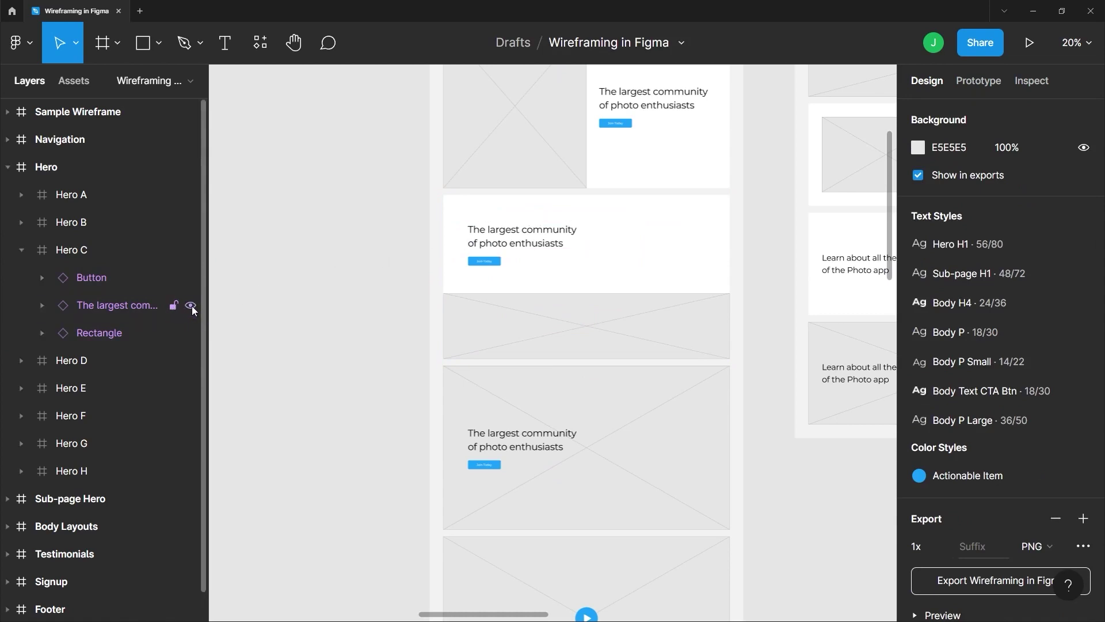
left_click(190, 306)
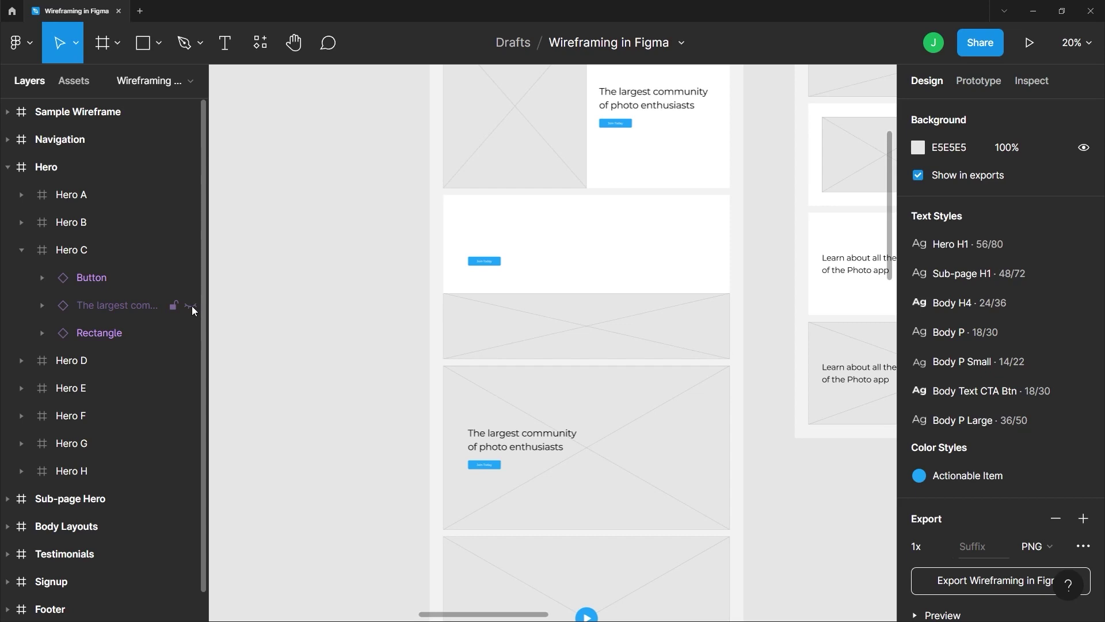
left_click(190, 305)
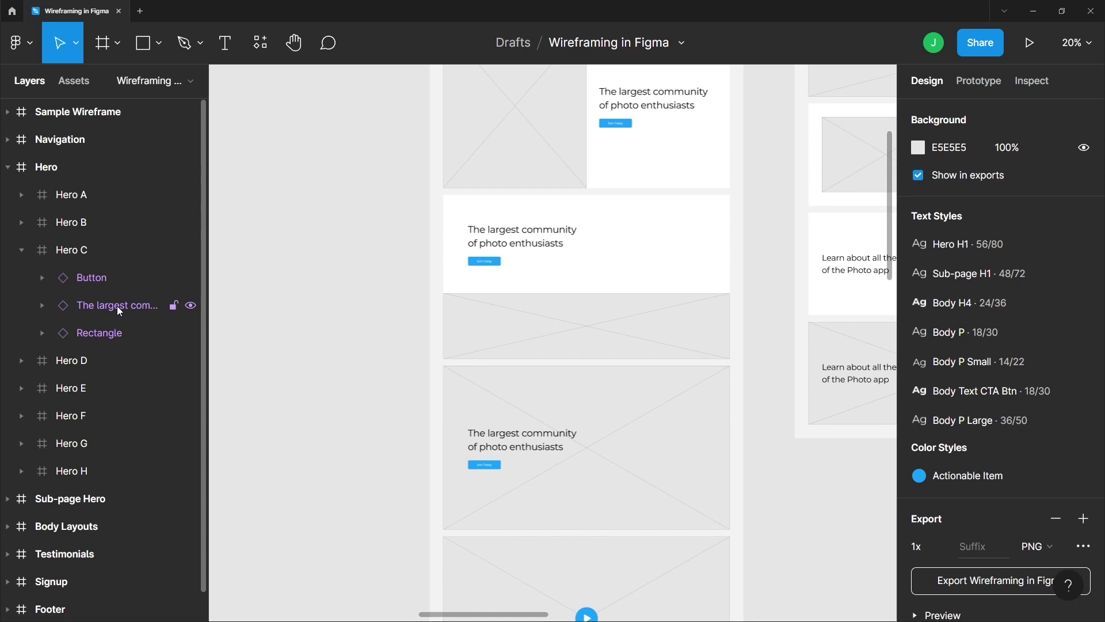
- Drag the heading text below Rectangle, then out of Hero C into the Hero frame
left_click_drag(116, 306, 119, 270)
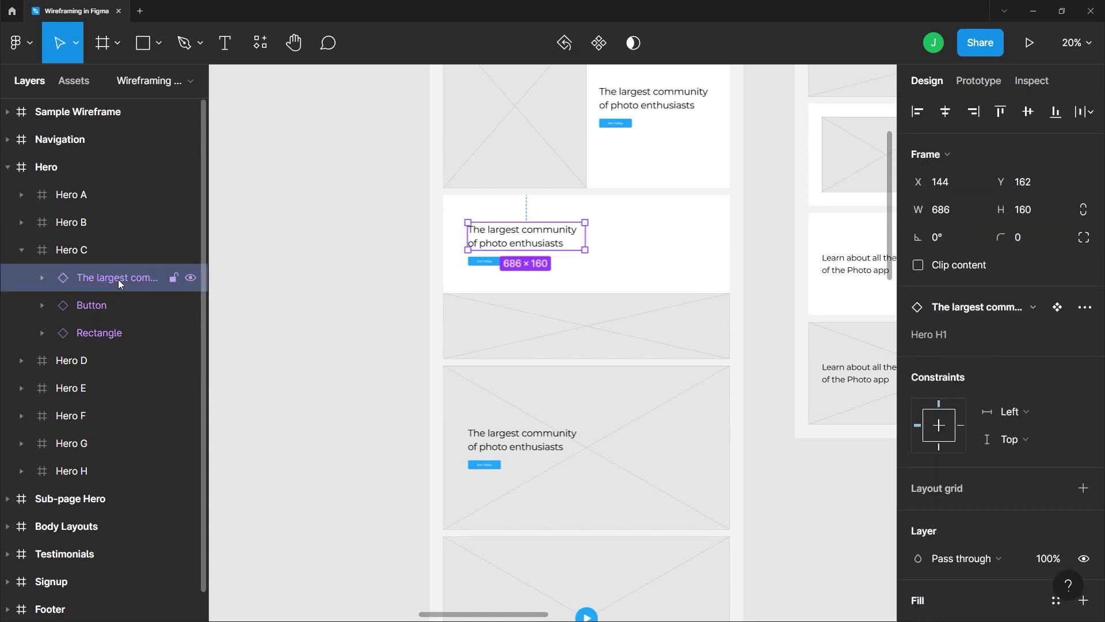
left_click_drag(120, 279, 114, 368)
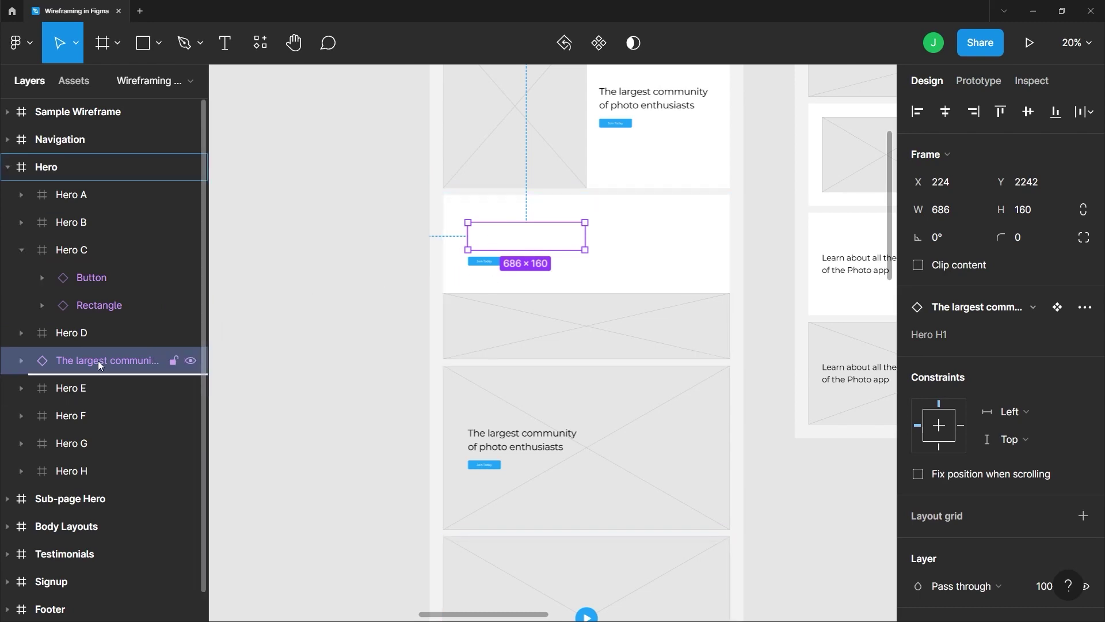
left_click_drag(98, 360, 103, 325)
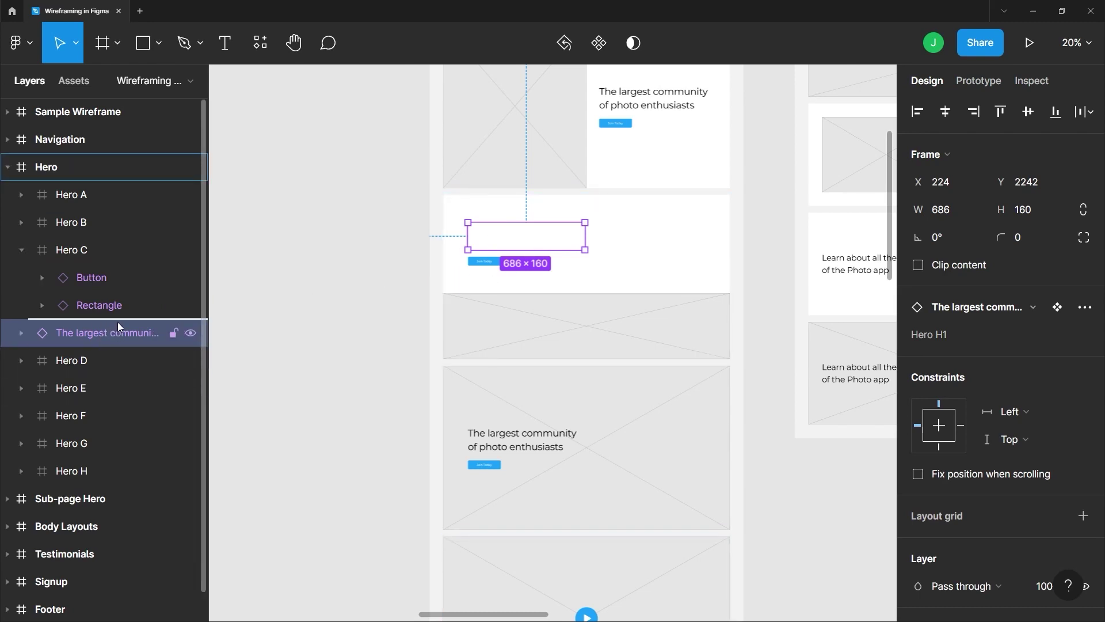
- Send the heading text to the back of Hero and bring it to the front, twice, ending on top
key("ctrl+shift+bracketleft")
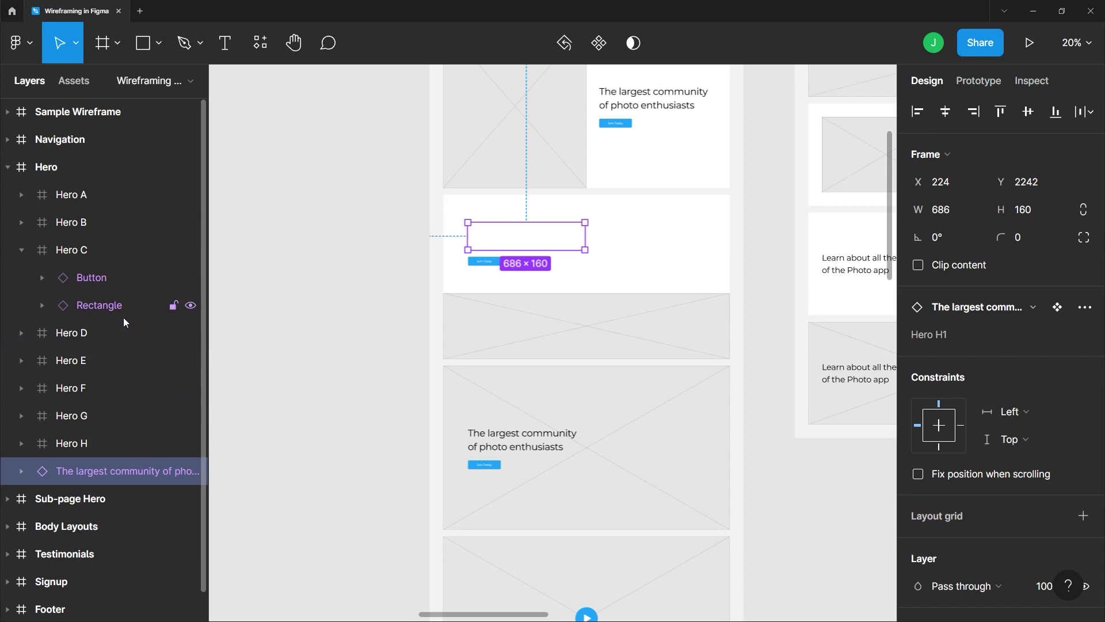
key("ctrl+shift+bracketright")
key("ctrl+shift+bracketleft")
key("ctrl+shift+bracketright")
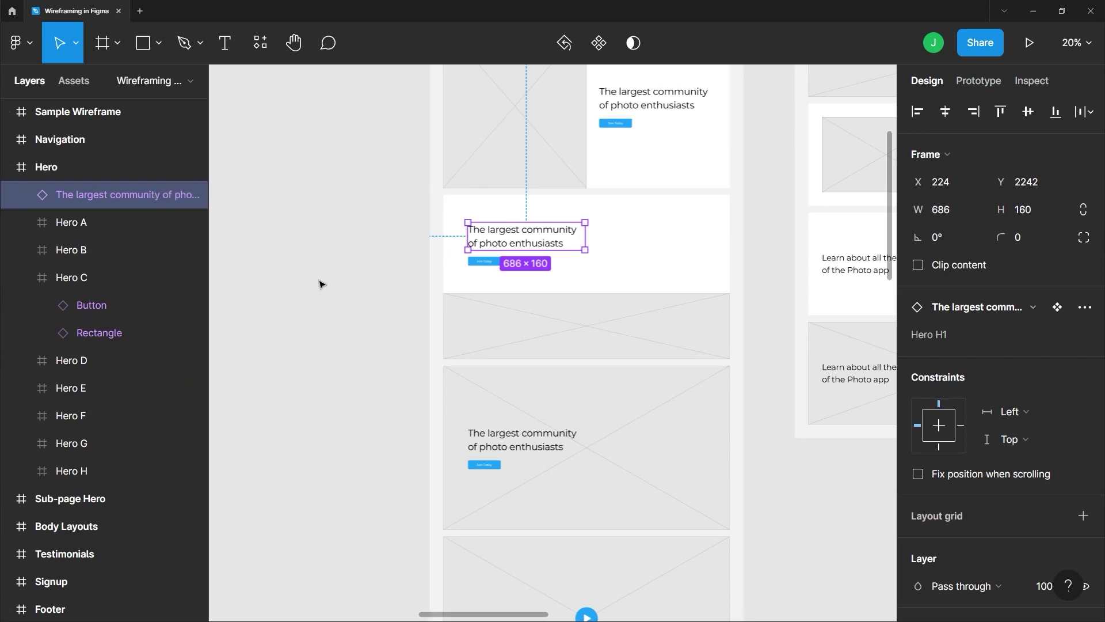
- Show the heading layer's context menu, dismiss it, then bring it up again
right_click(164, 191)
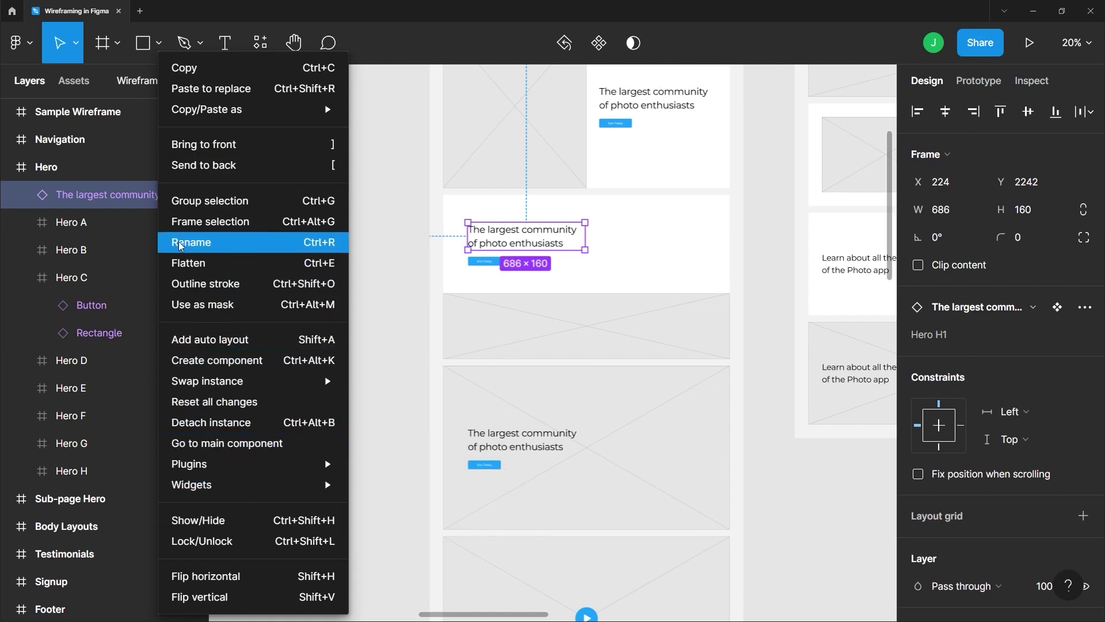
left_click(136, 238)
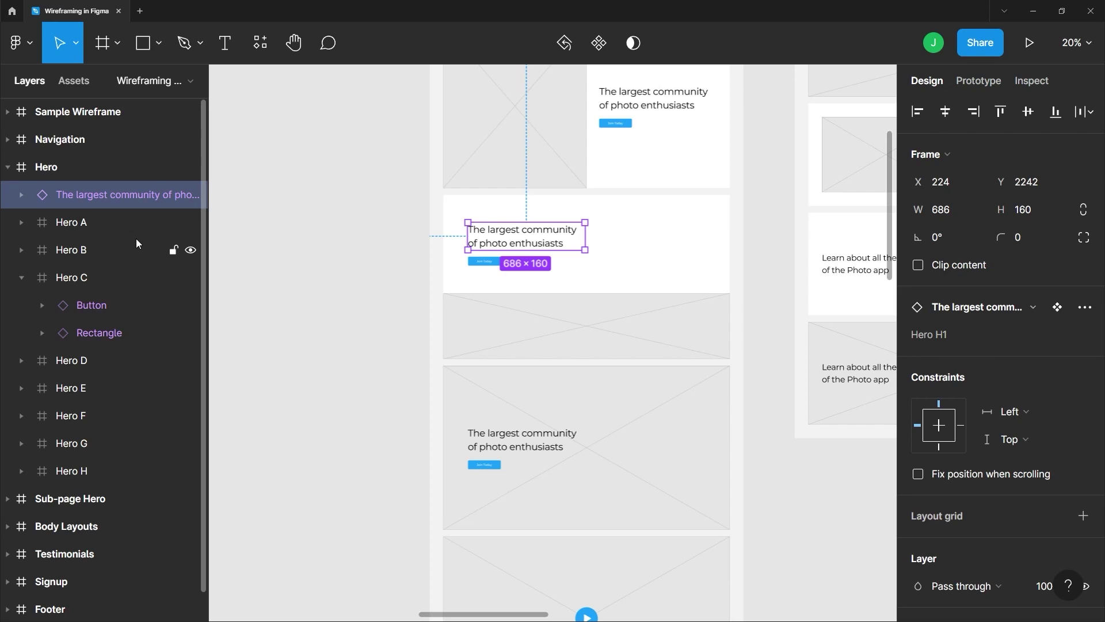
right_click(99, 196)
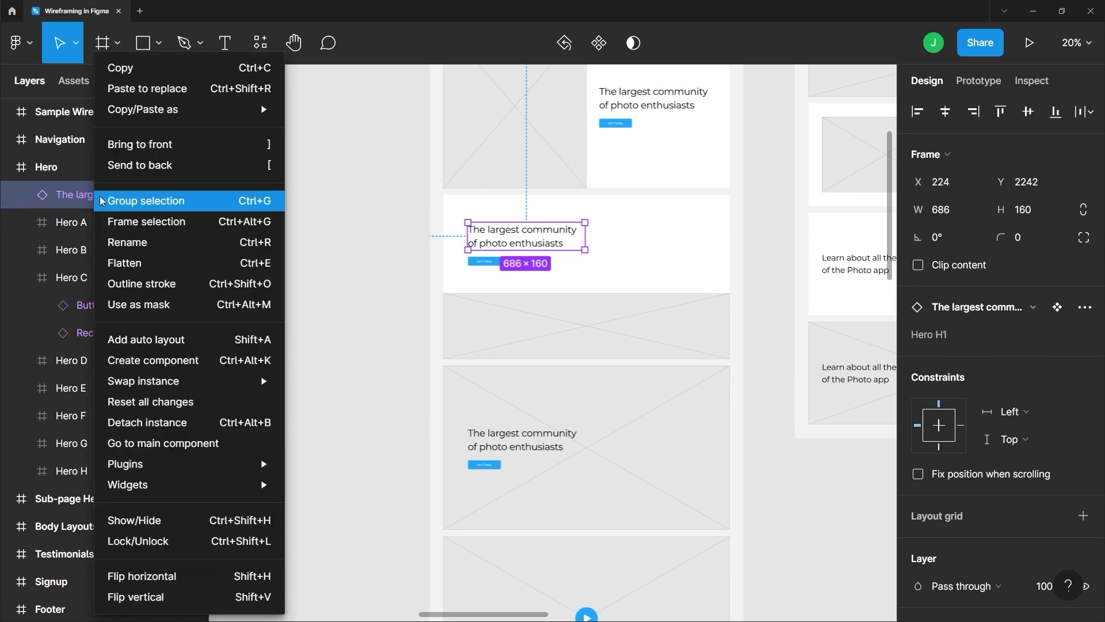